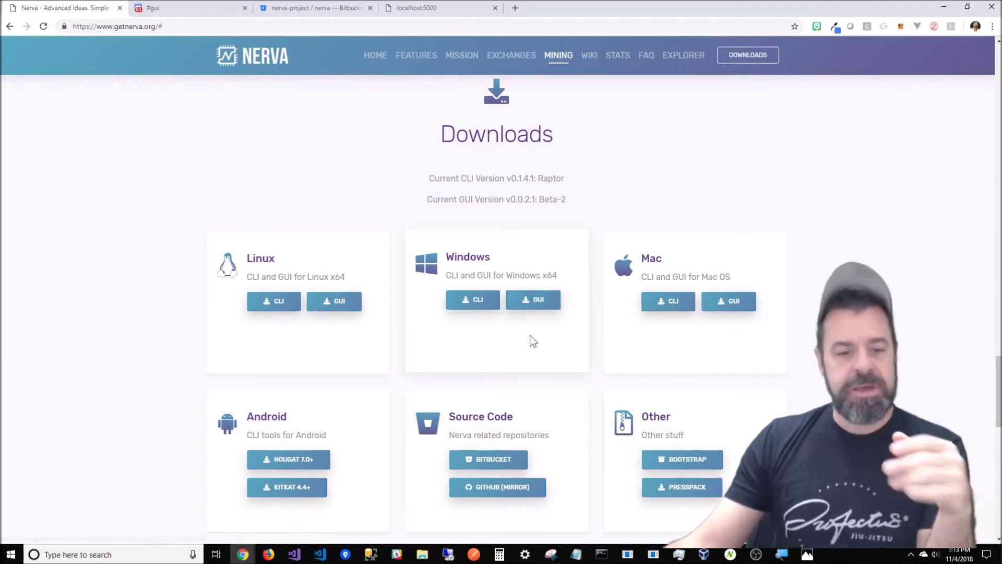
# Step: Switch to File Explorer and open the nerva-gui-v0.0.2.1_windows folder inside the Nerva folder
pyautogui.click(424, 557)
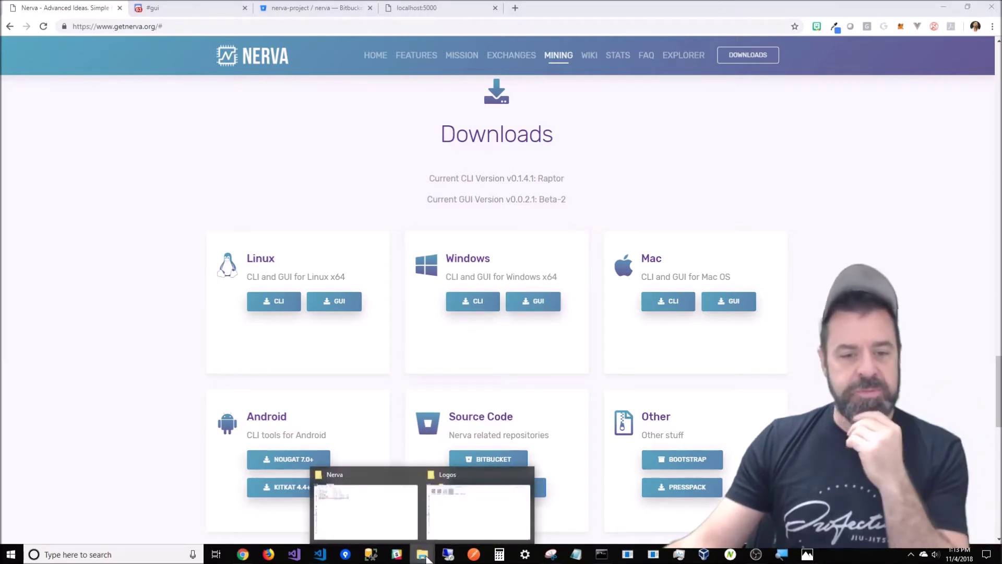
pyautogui.click(387, 528)
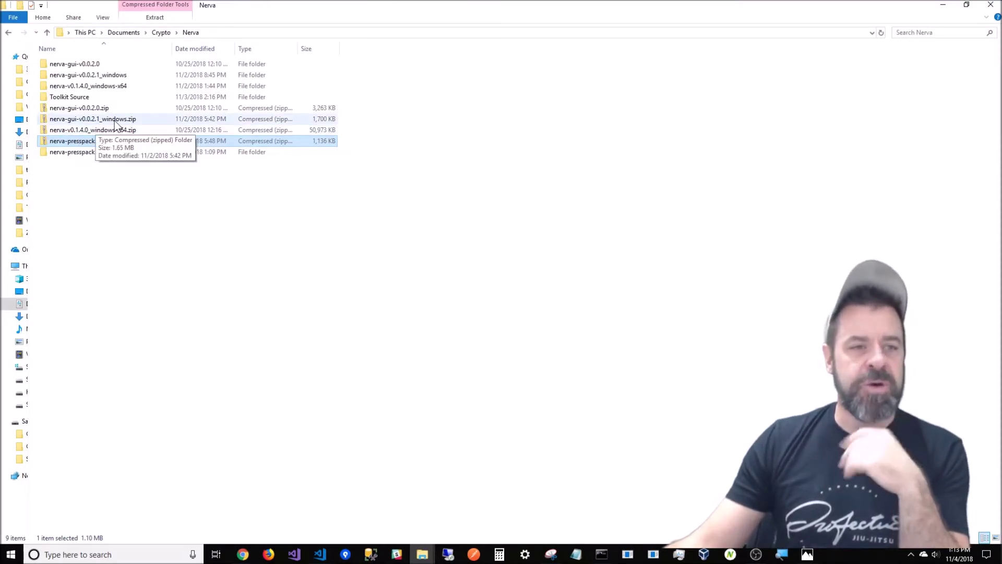
pyautogui.doubleClick(95, 75)
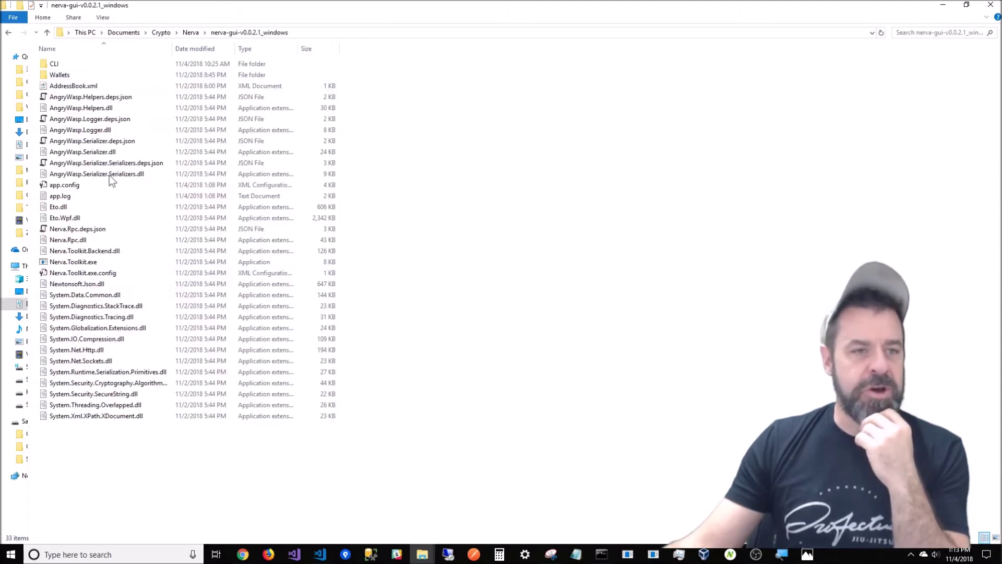
pyautogui.click(780, 555)
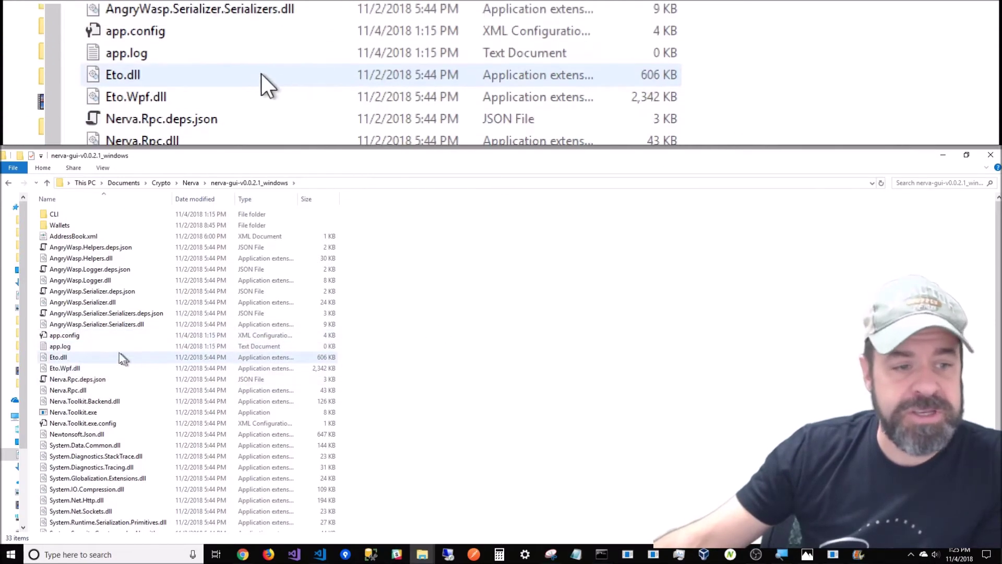
# Step: Open the app.log file from the nerva-gui-v0.0.2.1_windows folder, examine its startup entries, and close it
pyautogui.rightClick(82, 344)
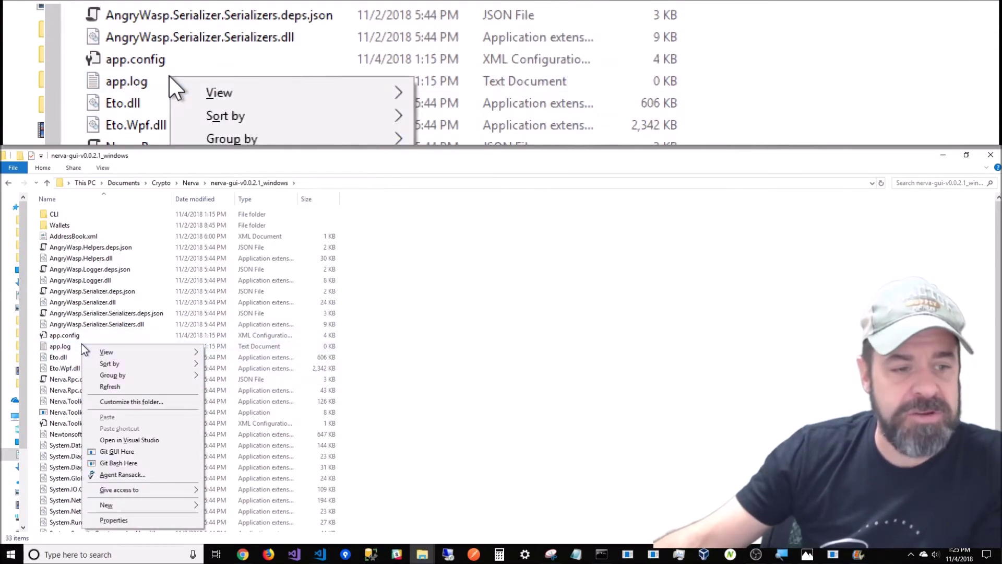
pyautogui.rightClick(56, 346)
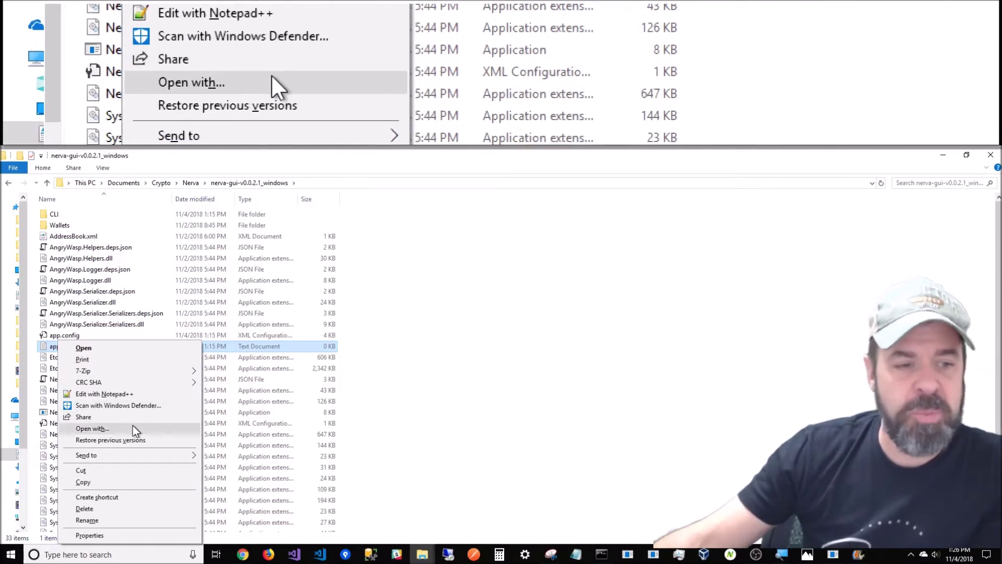
pyautogui.click(46, 348)
pyautogui.doubleClick(47, 347)
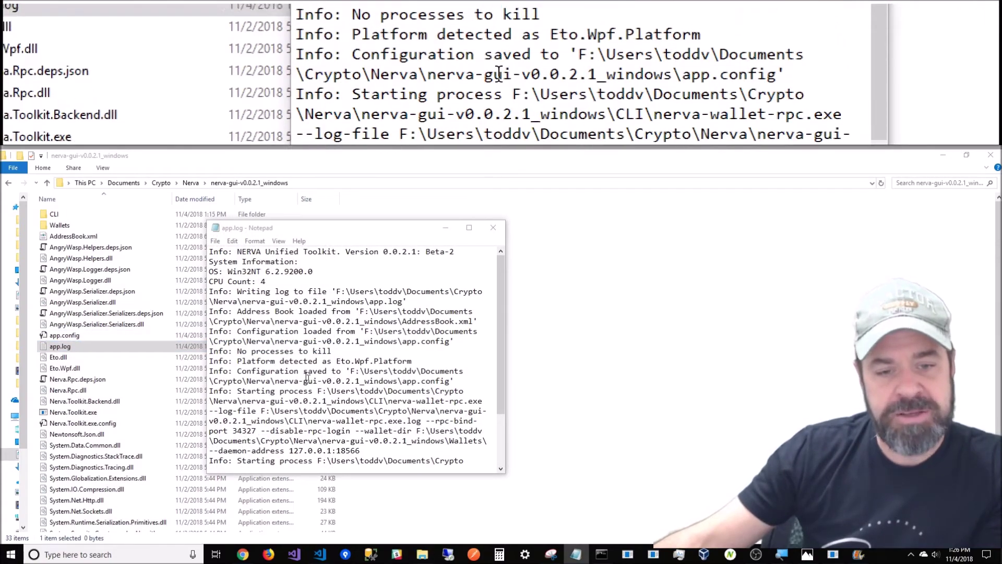
pyautogui.click(493, 228)
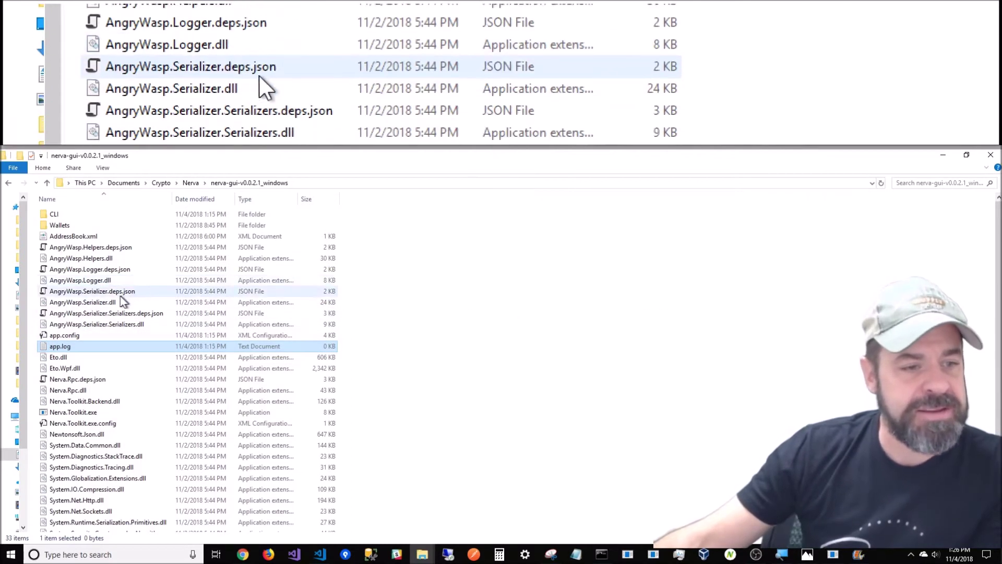
# Step: Open the file properties of AngryWasp.Serializer.dll in the toolkit folder
pyautogui.moveTo(99, 306)
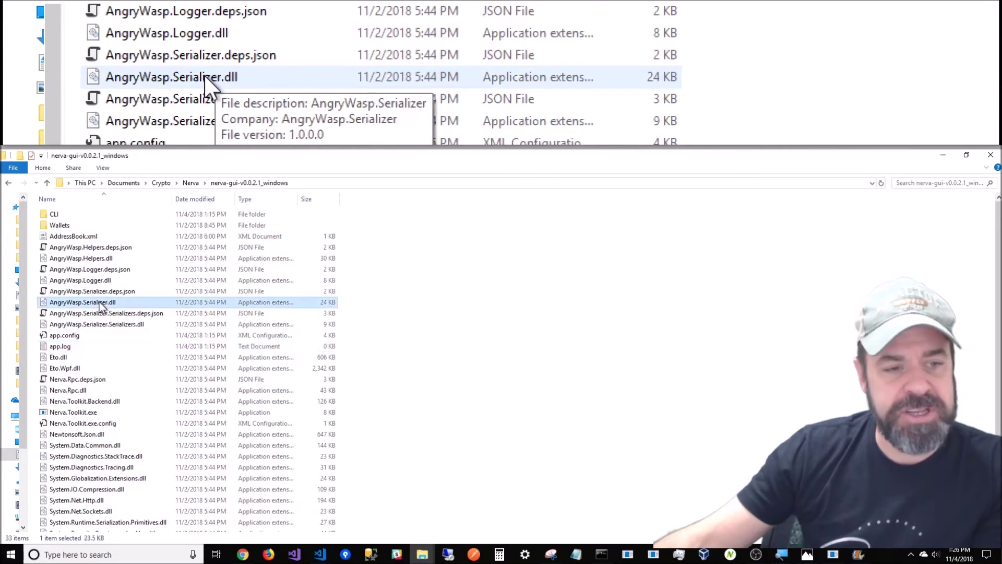
pyautogui.rightClick(99, 306)
pyautogui.click(72, 324)
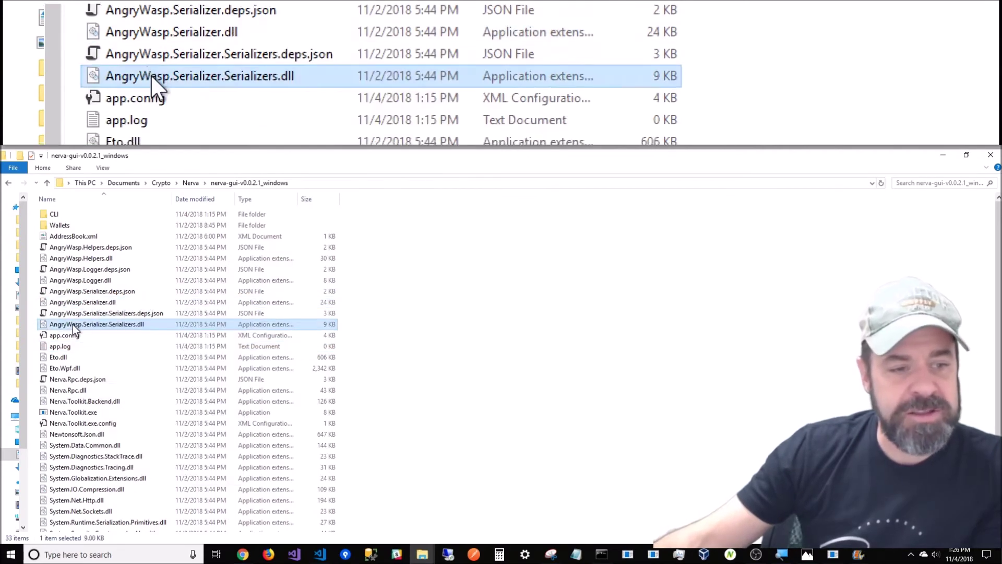
pyautogui.rightClick(71, 325)
pyautogui.click(79, 302)
pyautogui.rightClick(78, 302)
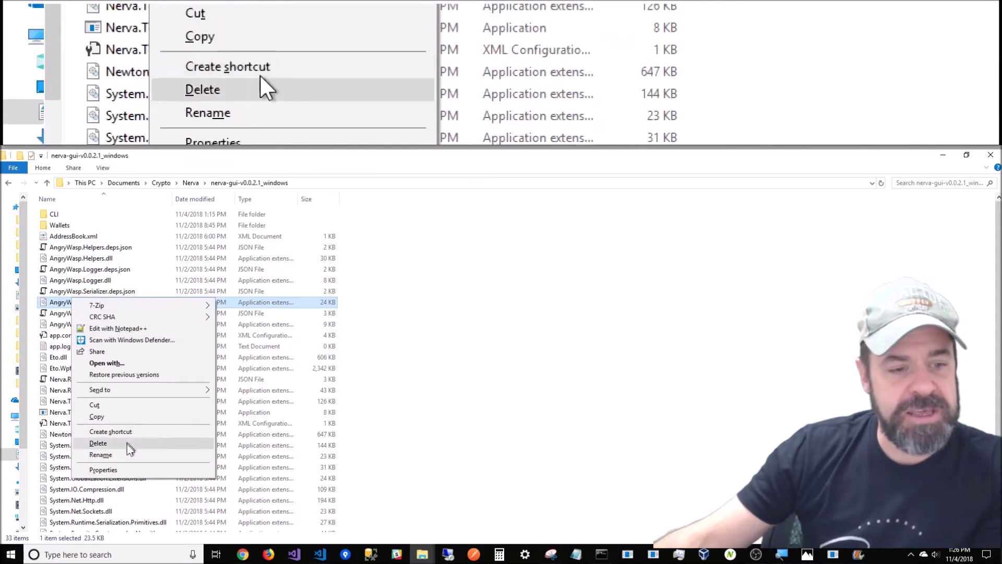
pyautogui.click(129, 469)
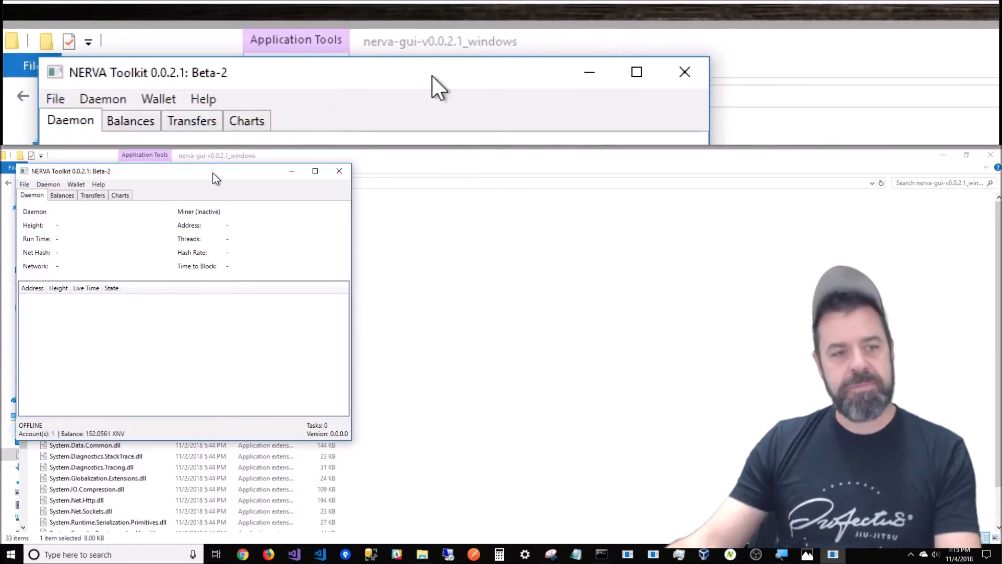
# Step: Move the NERVA Toolkit window clear of the folder list, examine the CLI folder's files, and return to the parent folder
pyautogui.moveTo(213, 179); pyautogui.dragTo(233, 189)
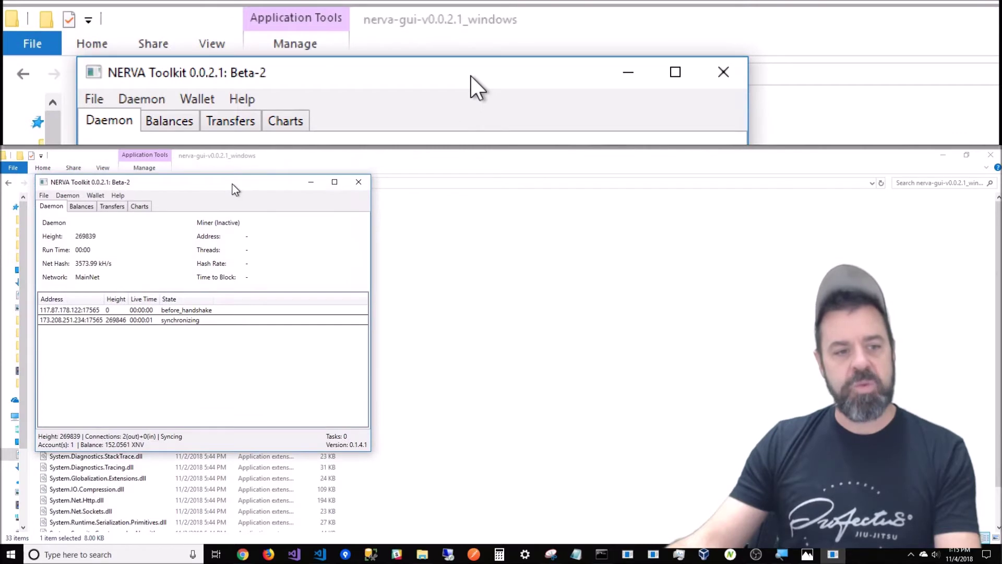
pyautogui.moveTo(233, 184); pyautogui.dragTo(287, 262)
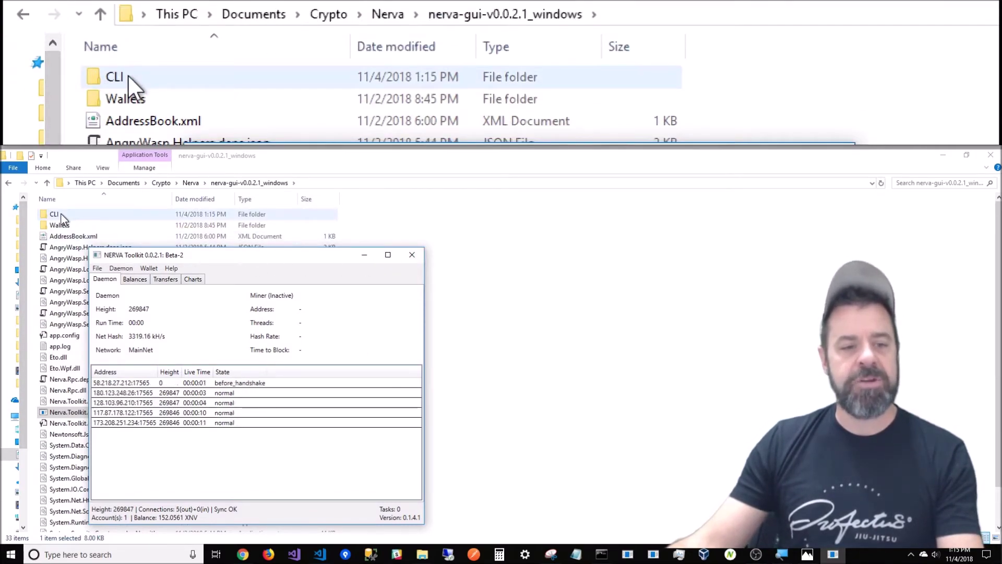
pyautogui.doubleClick(61, 218)
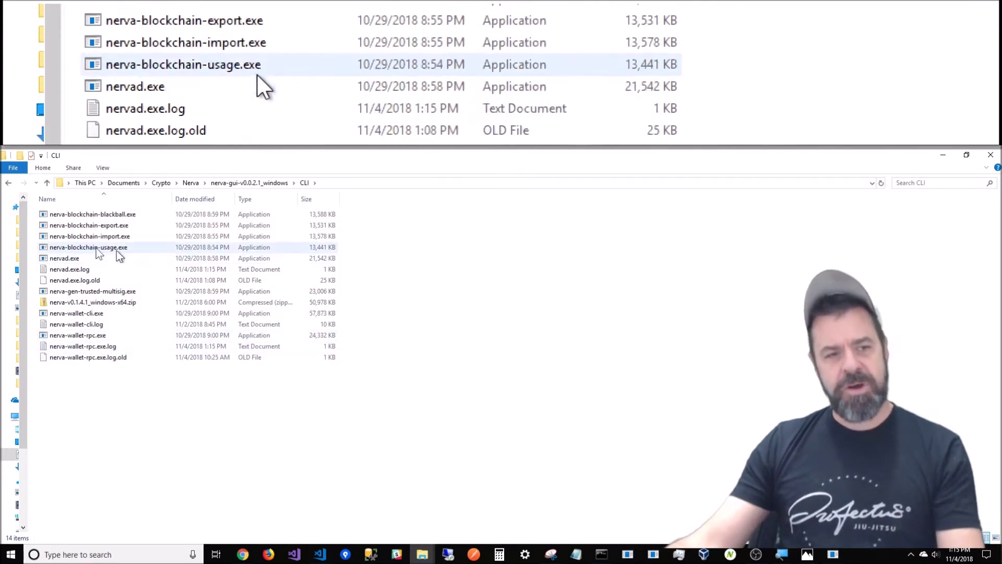
pyautogui.click(254, 183)
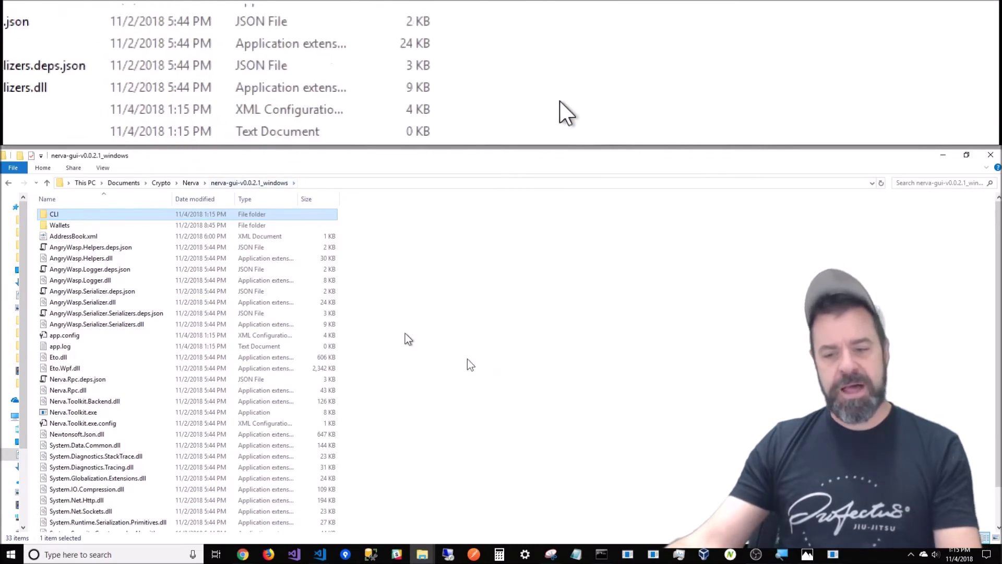
# Step: Switch back to NERVA Toolkit, reposition its window, and bring up the dialog for opening an existing wallet
pyautogui.click(833, 554)
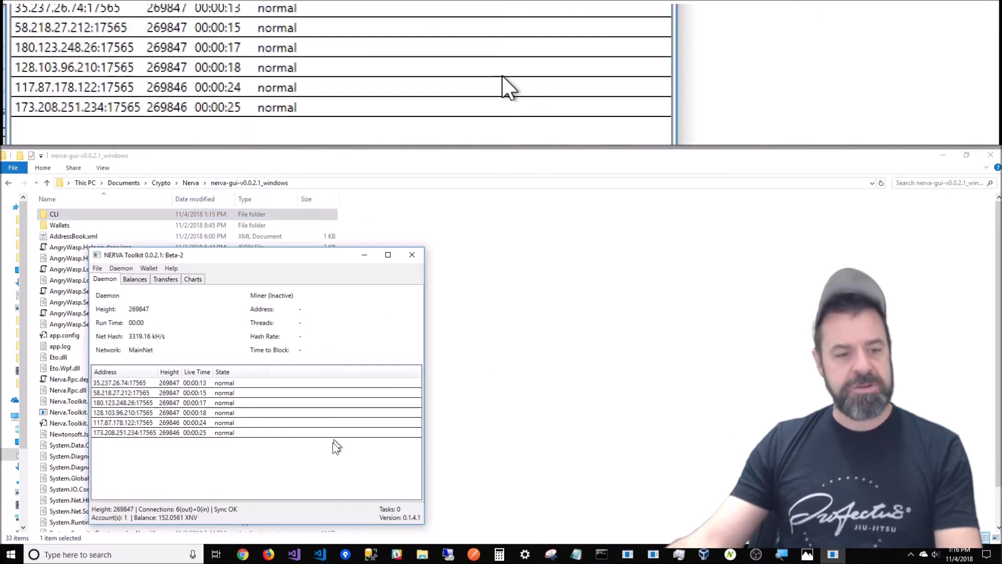
pyautogui.moveTo(272, 254); pyautogui.dragTo(215, 177)
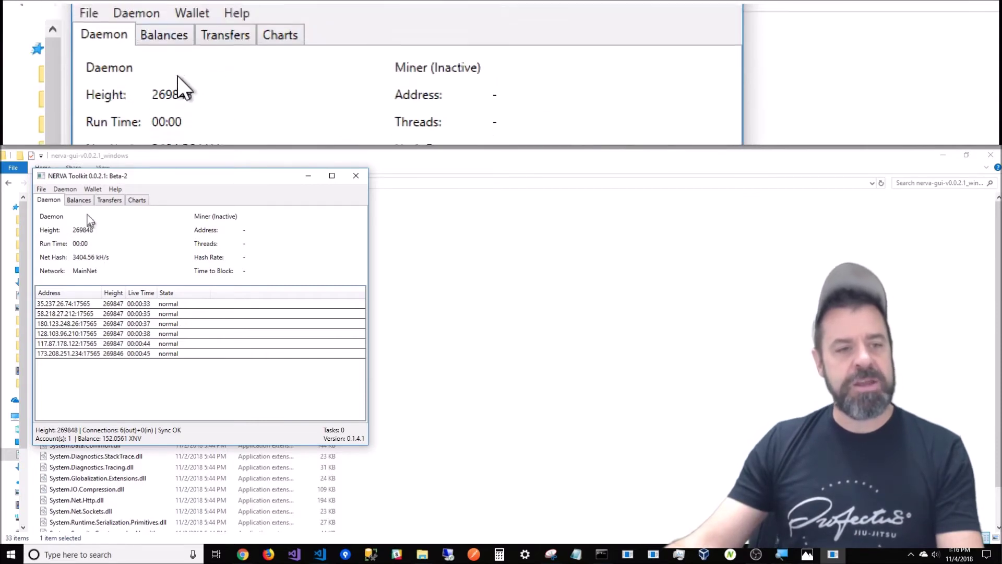
pyautogui.click(93, 190)
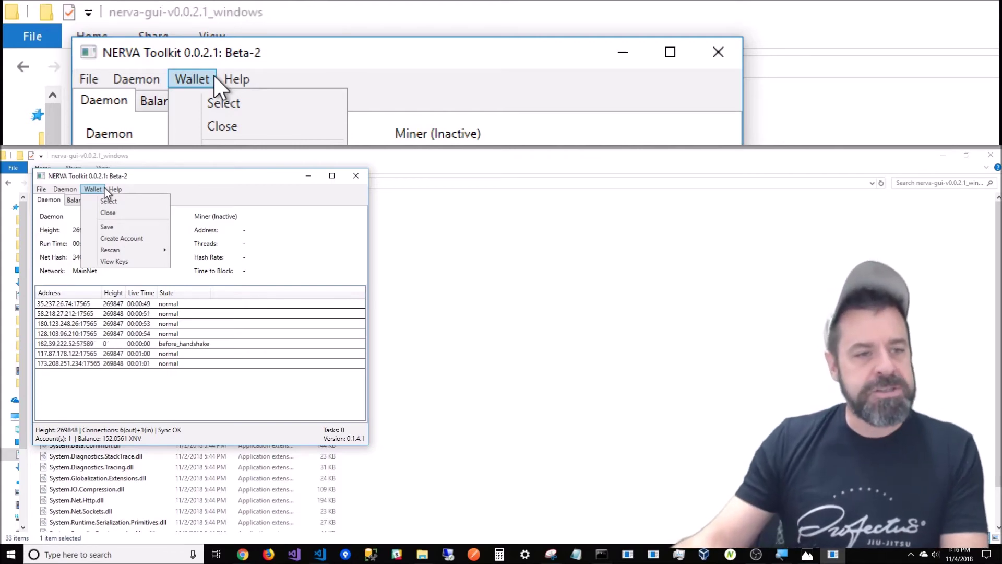
pyautogui.click(98, 204)
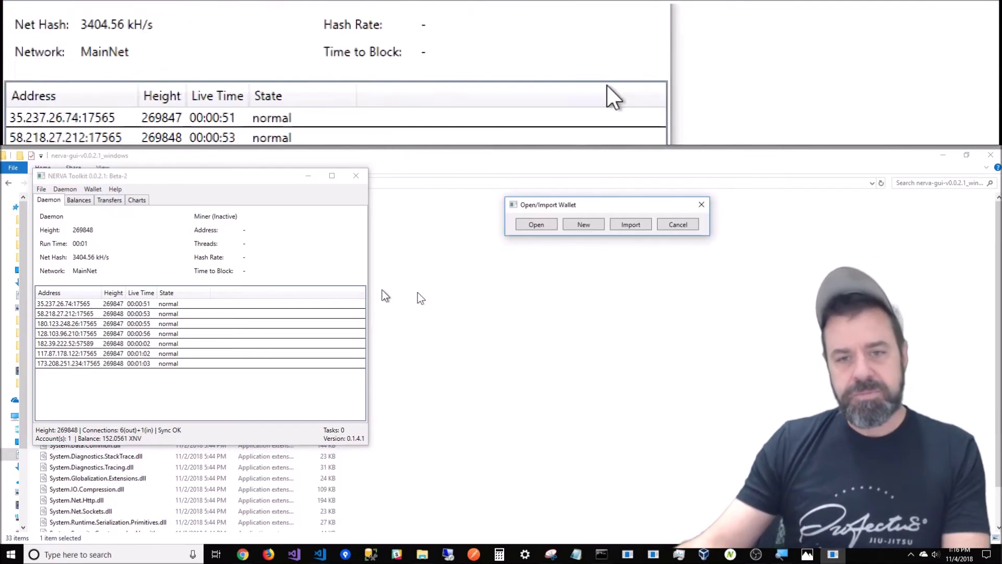
pyautogui.click(538, 225)
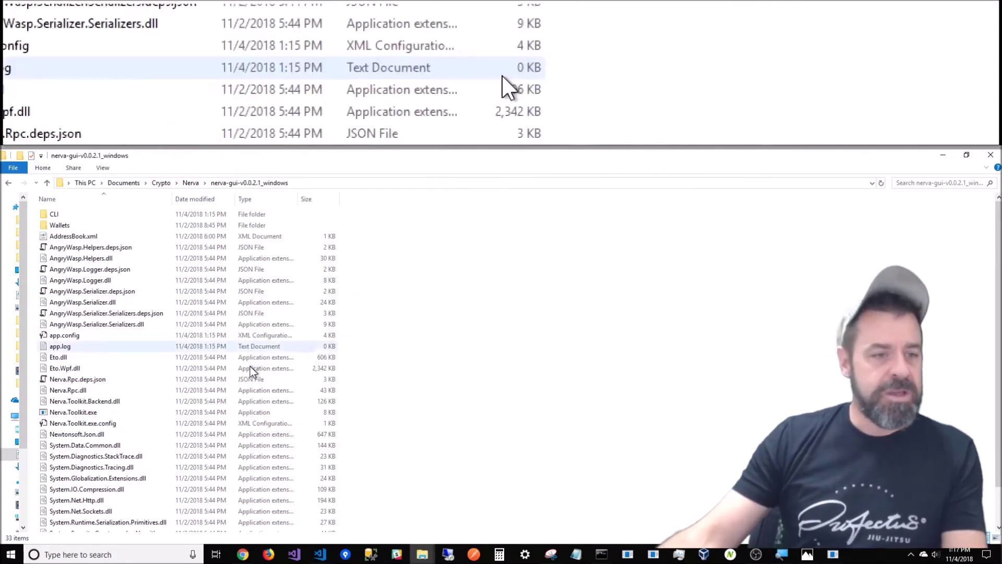
# Step: Examine the wallet files in the Wallets folder and return to the toolkit's Open Wallet dialog
pyautogui.doubleClick(60, 226)
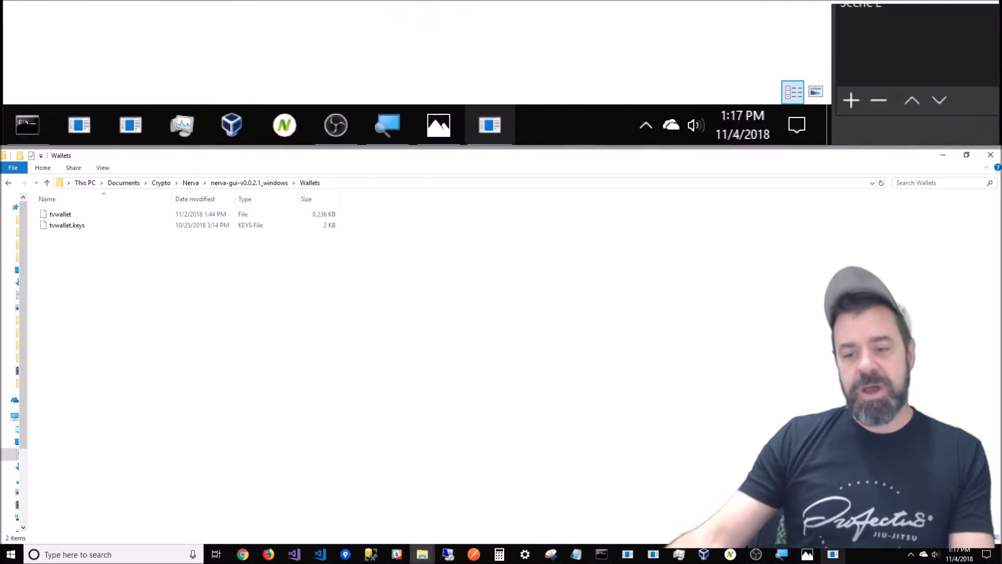
pyautogui.click(839, 556)
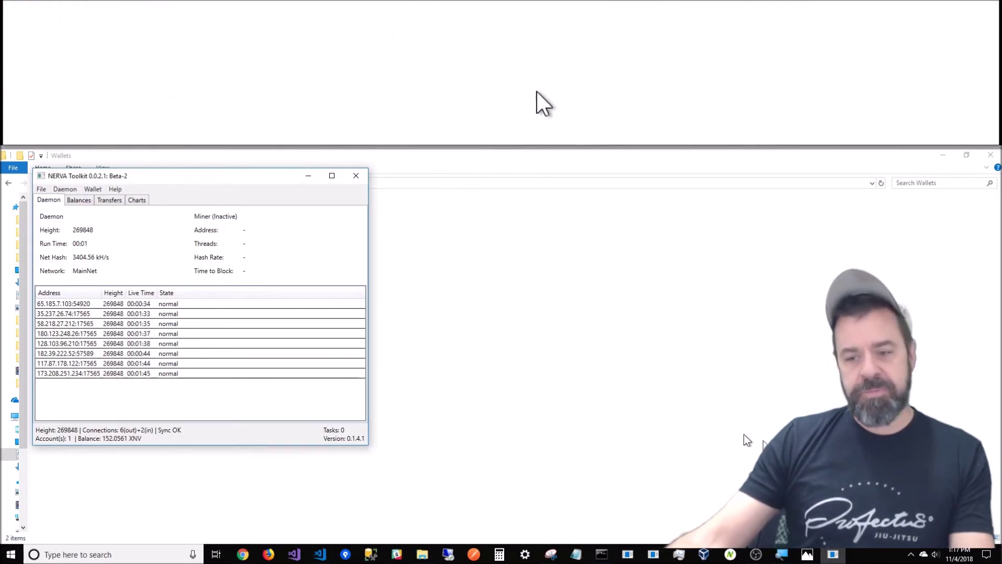
pyautogui.hotkey('alt', 'Tab')
pyautogui.press('Tab')
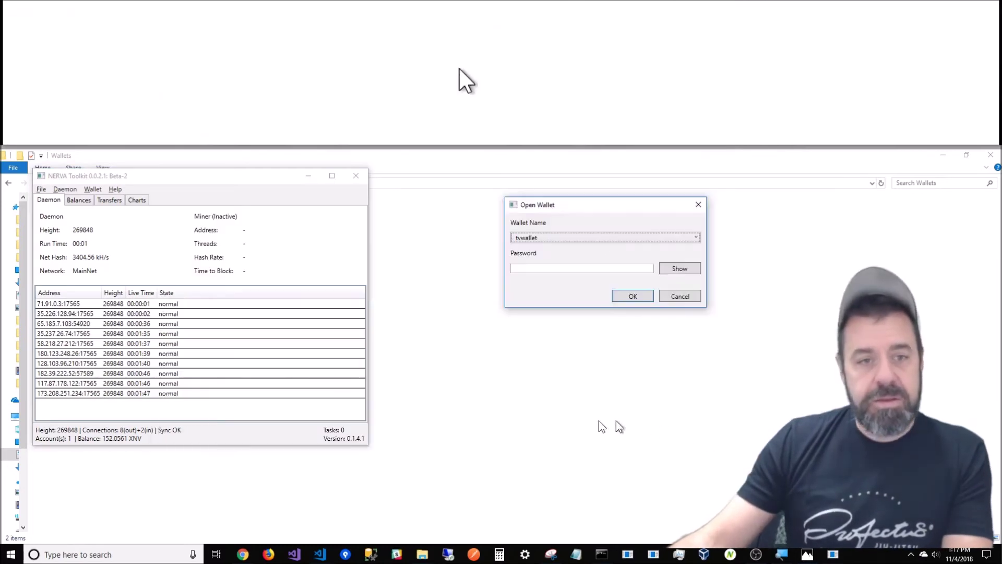
# Step: Check the available wallet names in the Open Wallet dialog and cancel without opening a wallet
pyautogui.click(604, 239)
pyautogui.click(607, 248)
pyautogui.moveTo(599, 210); pyautogui.dragTo(413, 215)
pyautogui.click(494, 300)
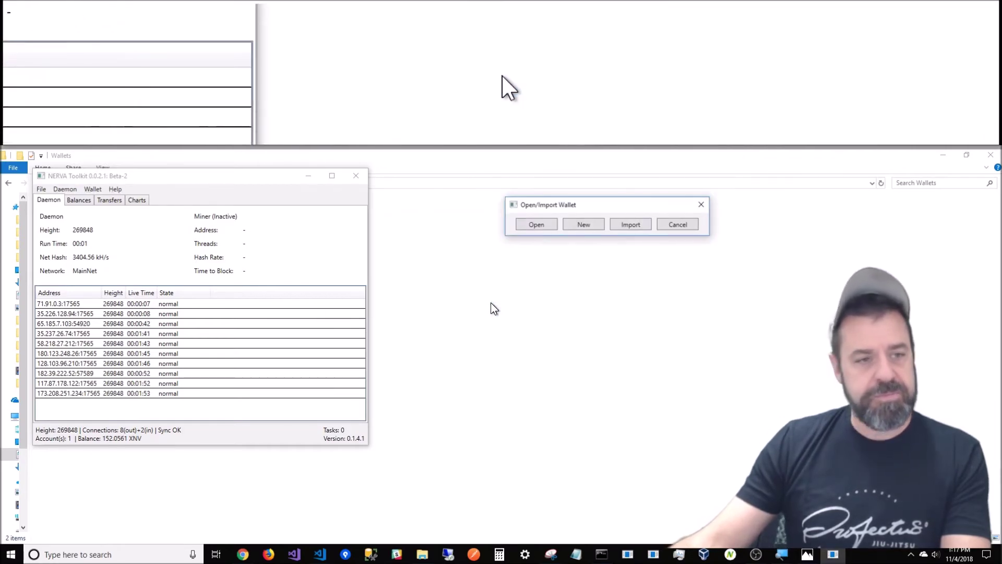
pyautogui.click(687, 229)
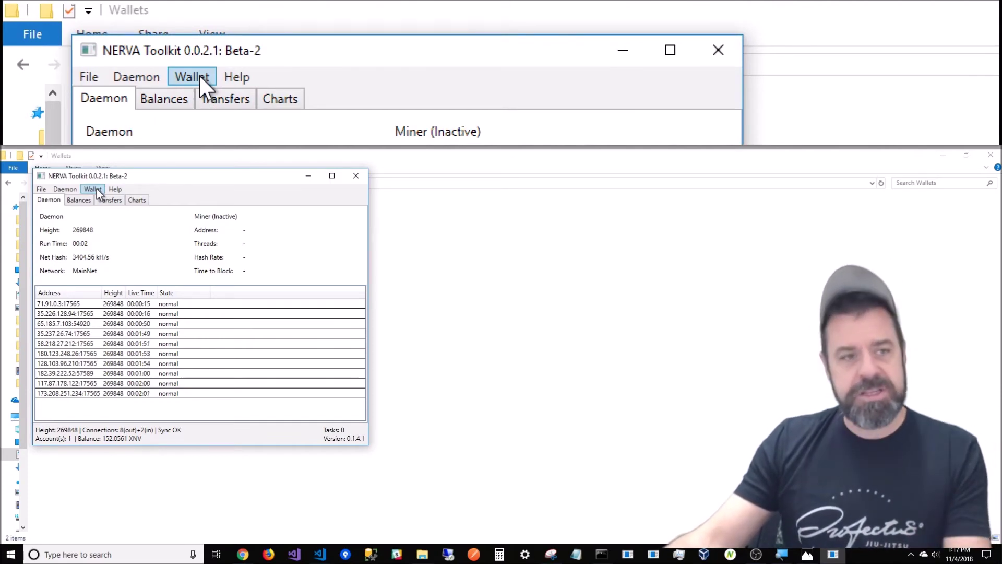
# Step: Toggle the daemon's miner on to start mining
pyautogui.click(65, 189)
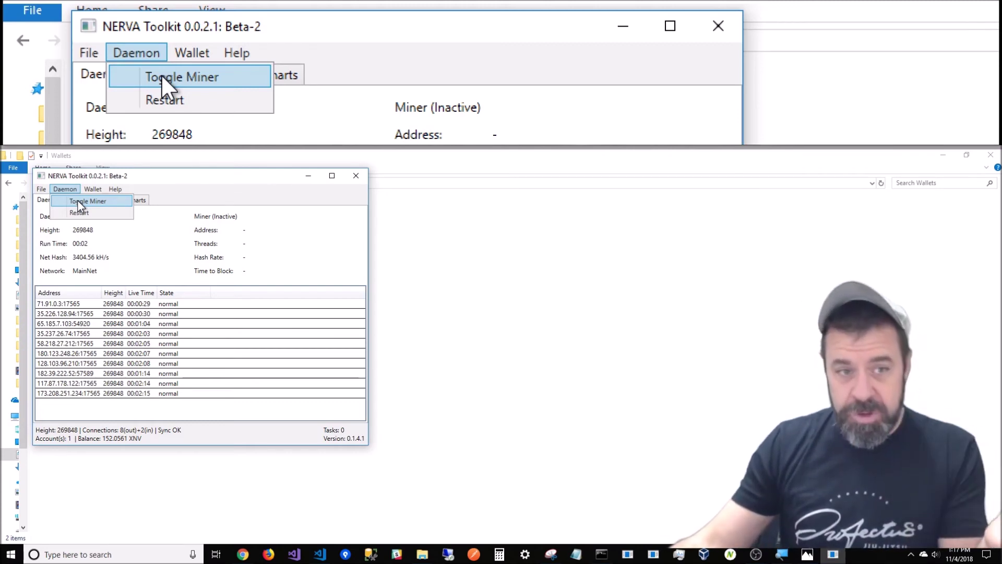
pyautogui.click(77, 201)
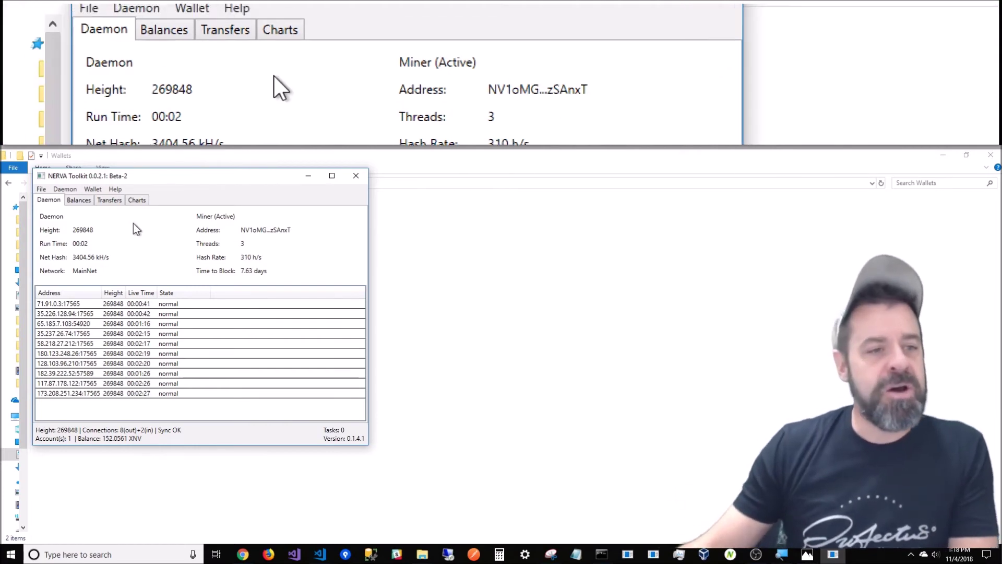
# Step: Open the toolkit's preferences, move the dialog beside the daemon details, and review the General, Daemon and Wallet settings
pyautogui.click(40, 191)
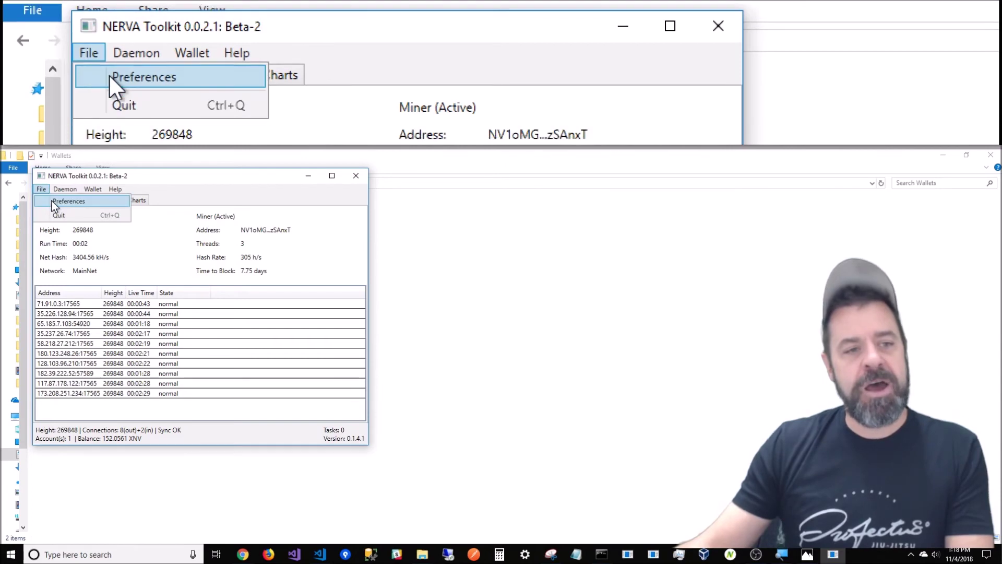
pyautogui.click(54, 204)
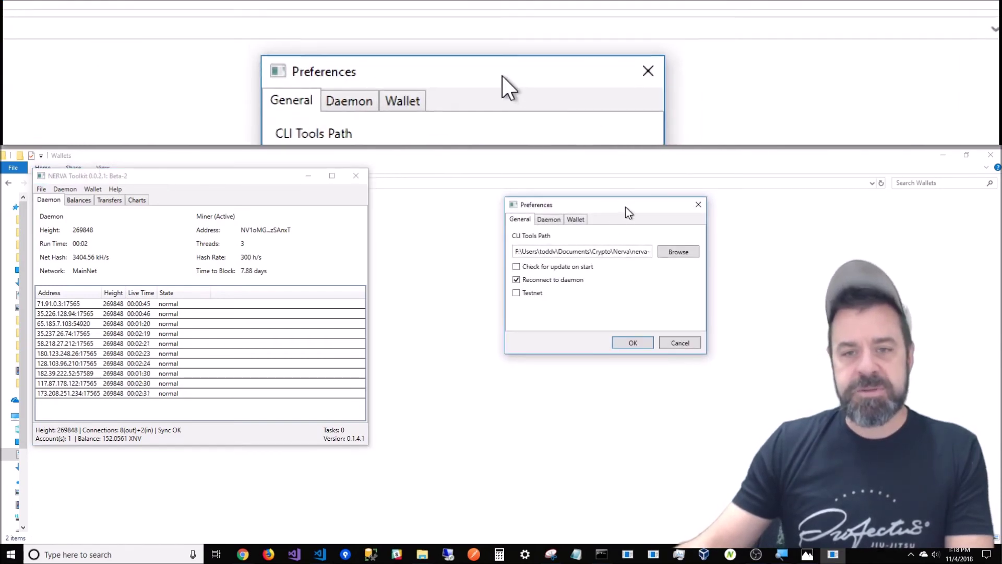
pyautogui.moveTo(625, 211); pyautogui.dragTo(358, 207)
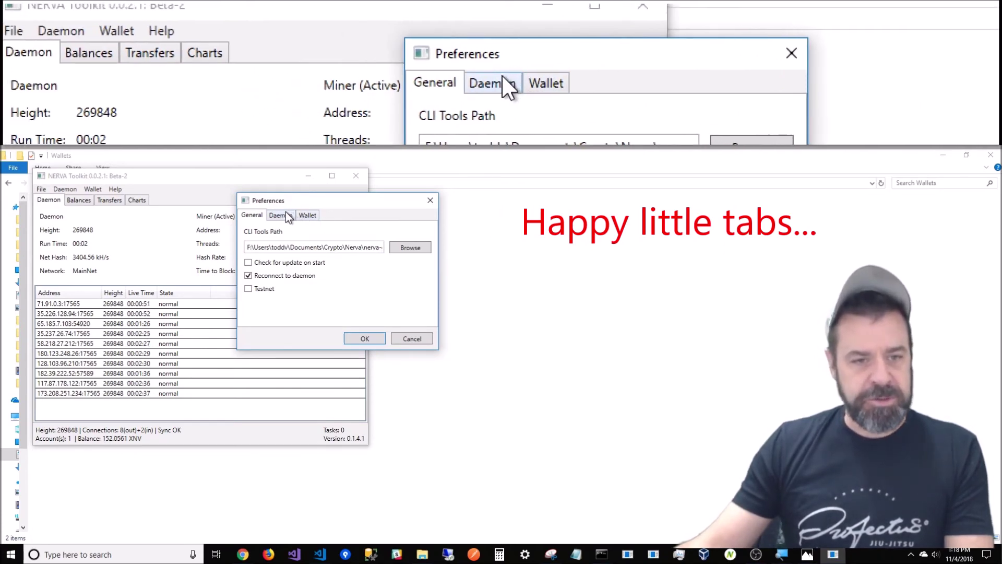
pyautogui.click(280, 215)
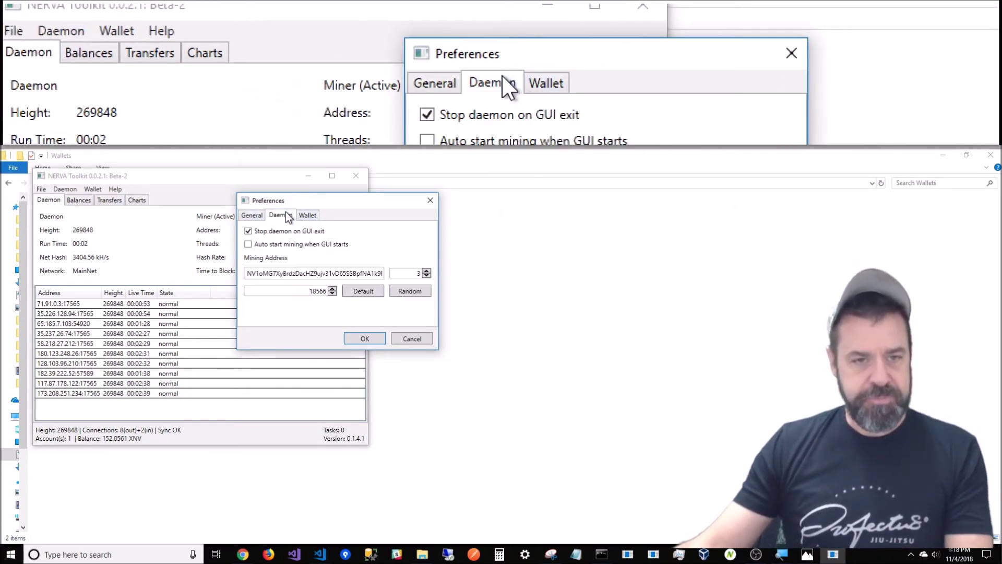
pyautogui.click(307, 215)
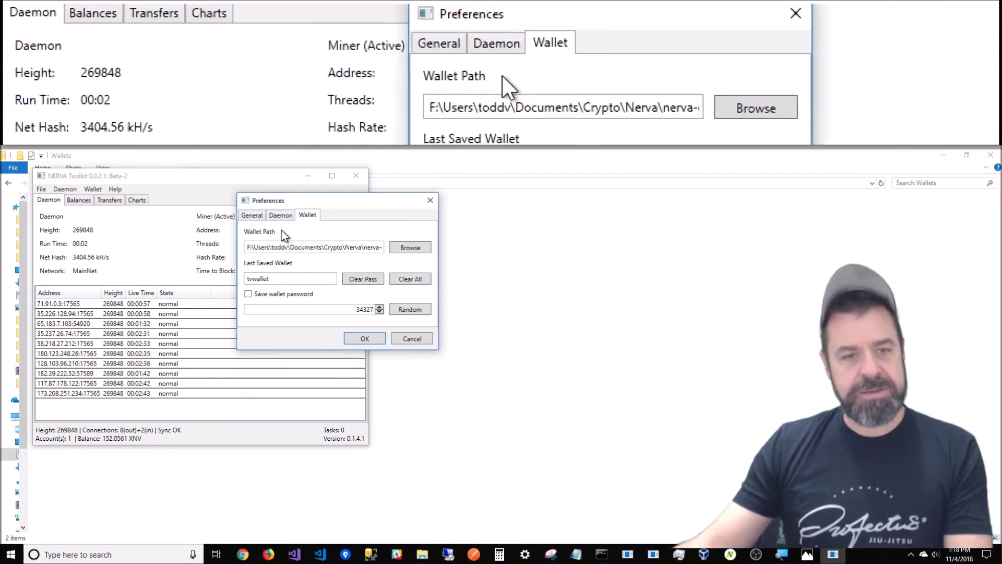
pyautogui.click(281, 215)
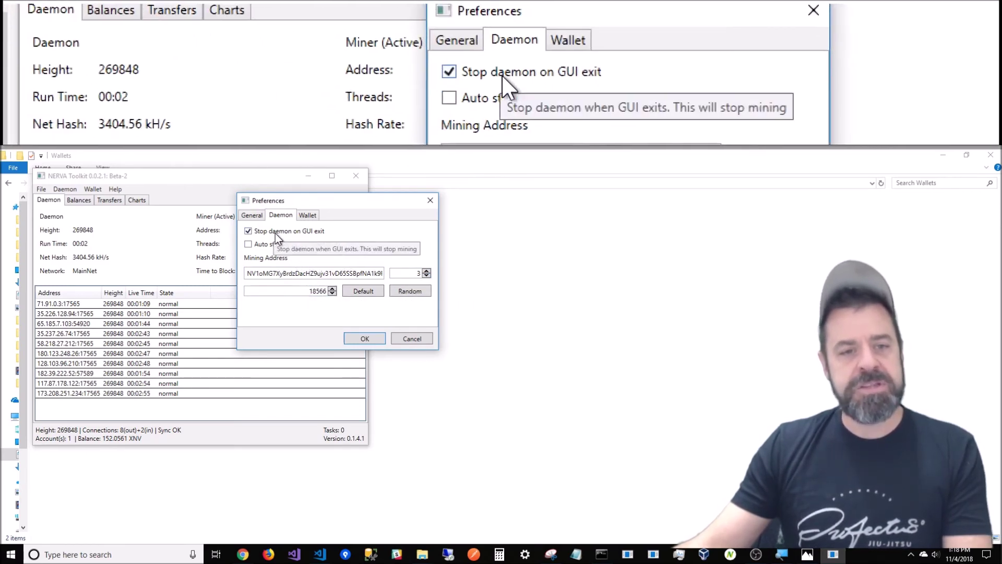
pyautogui.click(306, 216)
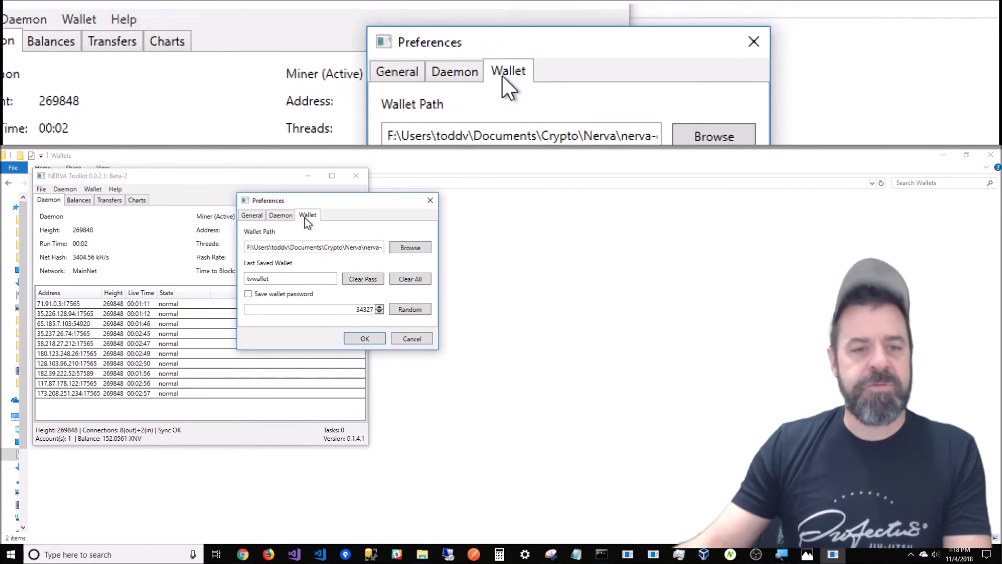
# Step: Recheck the General preferences and close the dialog without saving changes
pyautogui.click(251, 215)
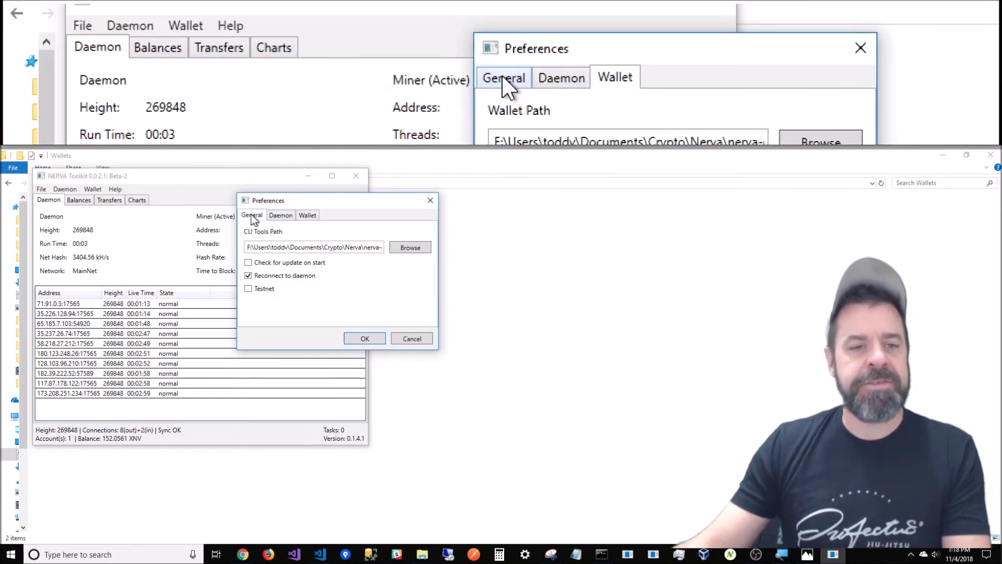
pyautogui.click(423, 339)
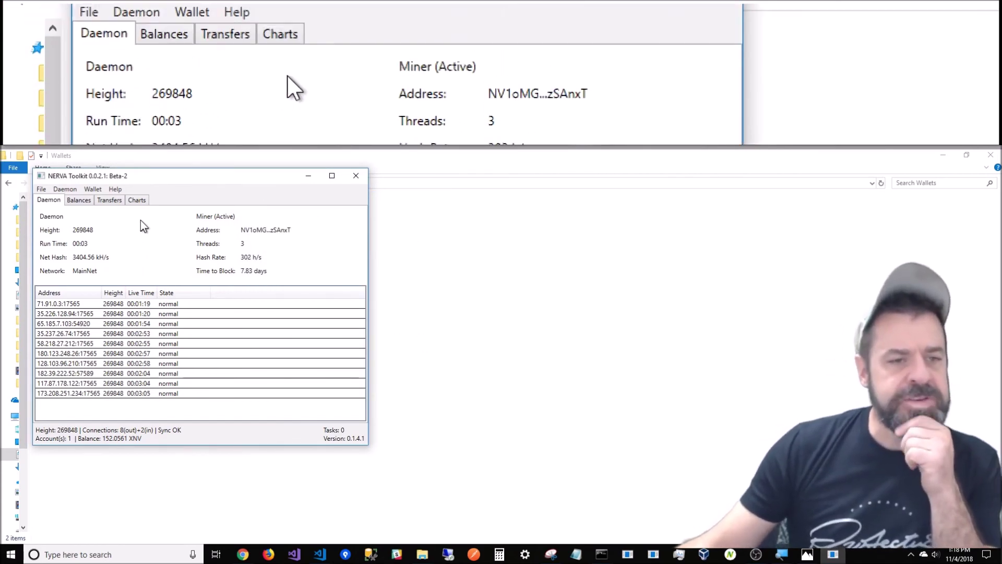
# Step: Review the toolkit's charts, transfers, balances and daemon details, and check the available help and community links without opening any
pyautogui.click(136, 200)
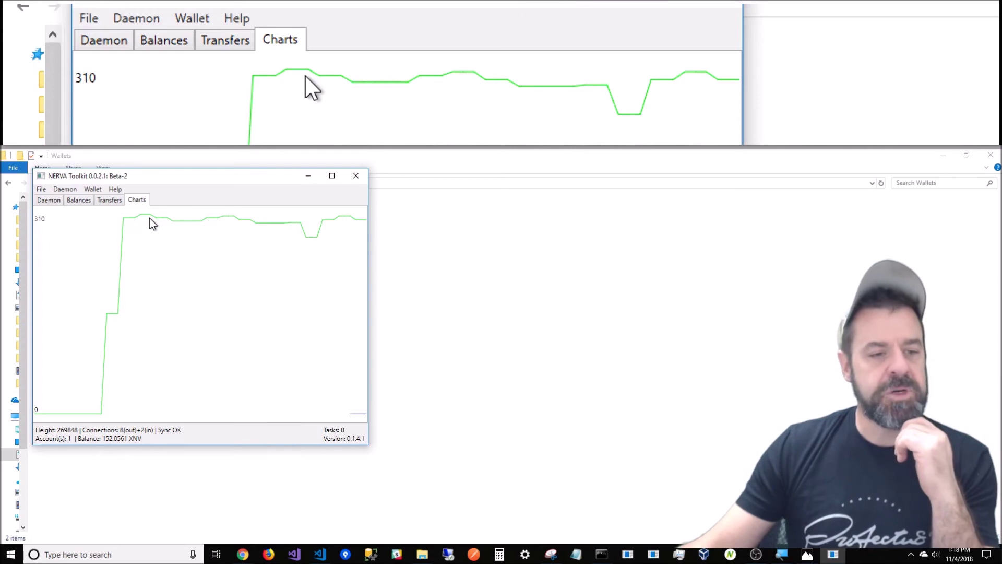
pyautogui.click(110, 204)
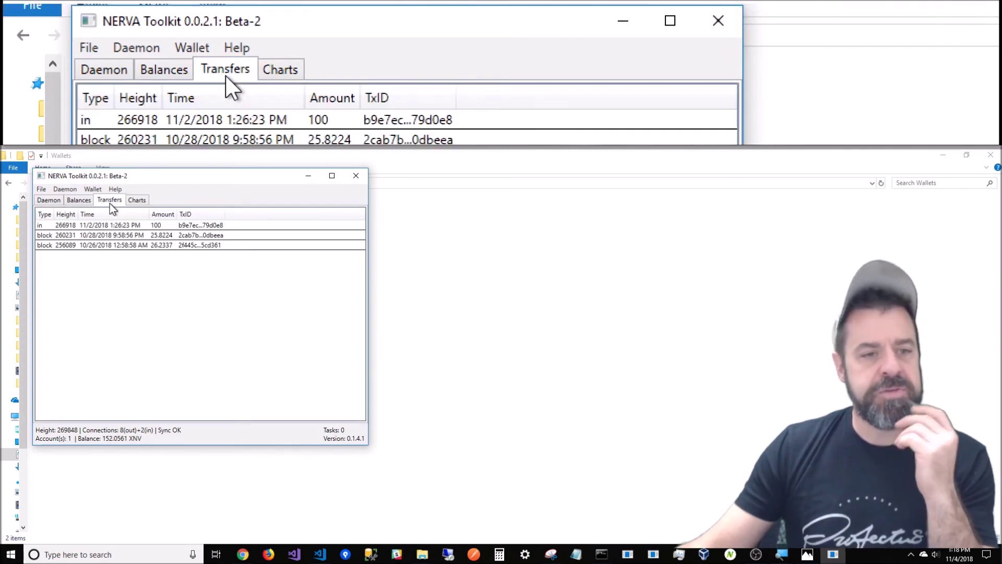
pyautogui.click(76, 200)
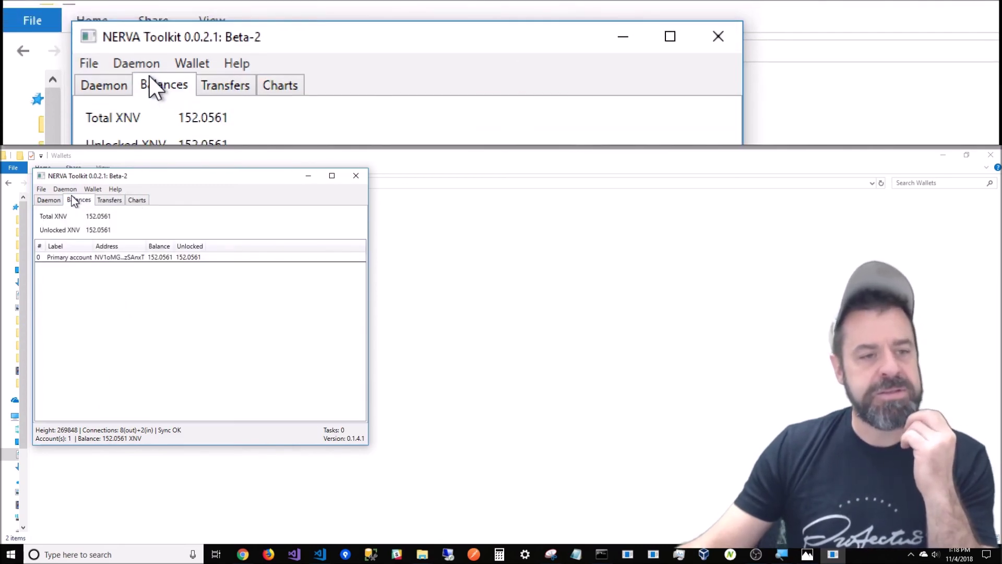
pyautogui.click(46, 201)
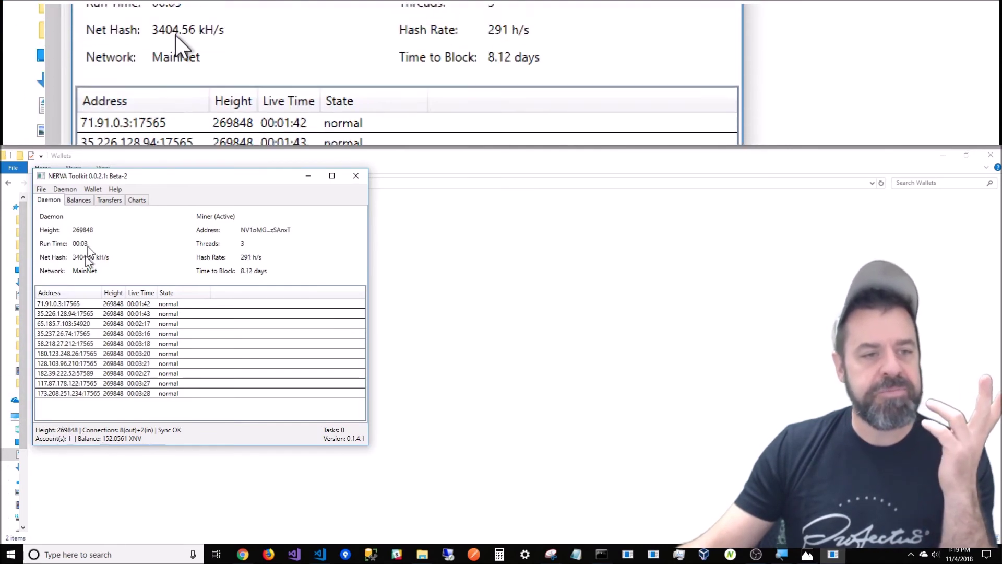
pyautogui.click(115, 189)
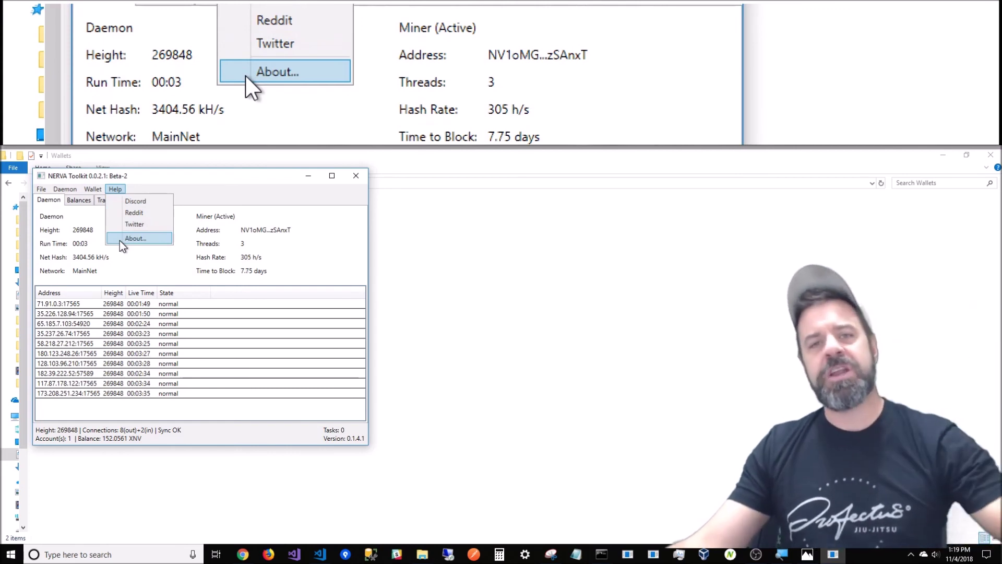
pyautogui.click(134, 267)
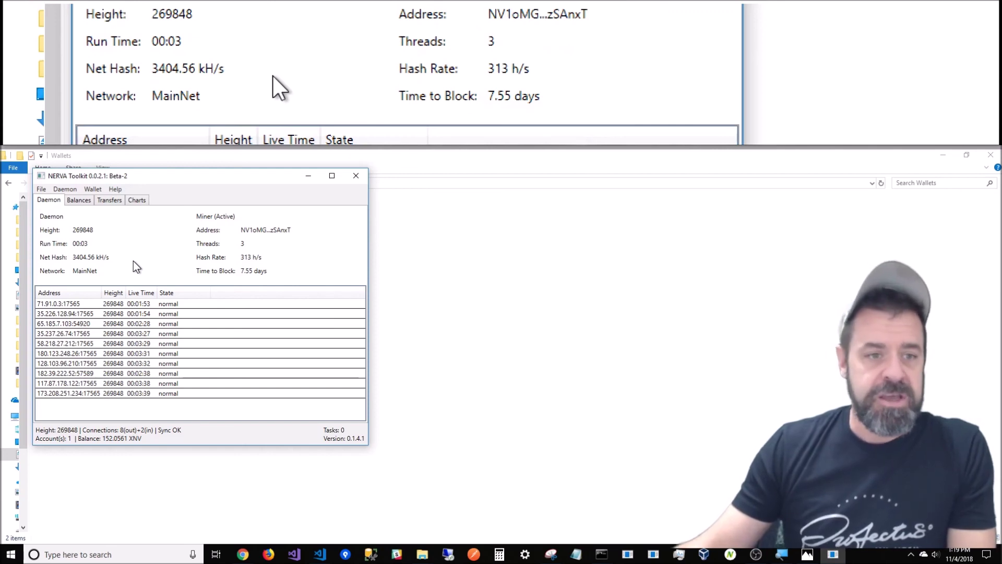